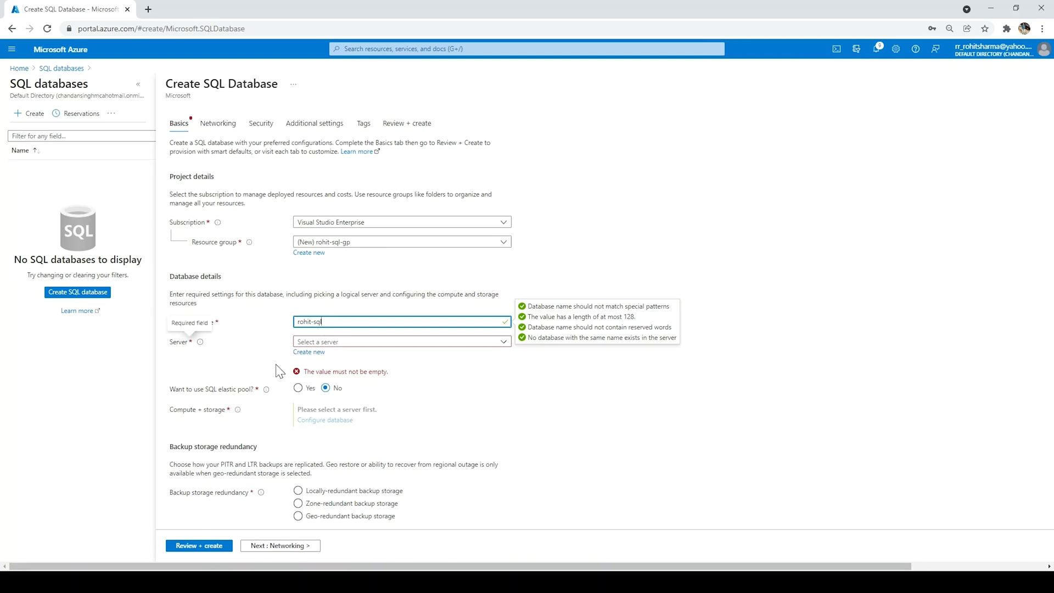
Create a new database server named rohit-sql-server that uses only Azure Active Directory (Azure AD) authentication
left_click(317, 354)
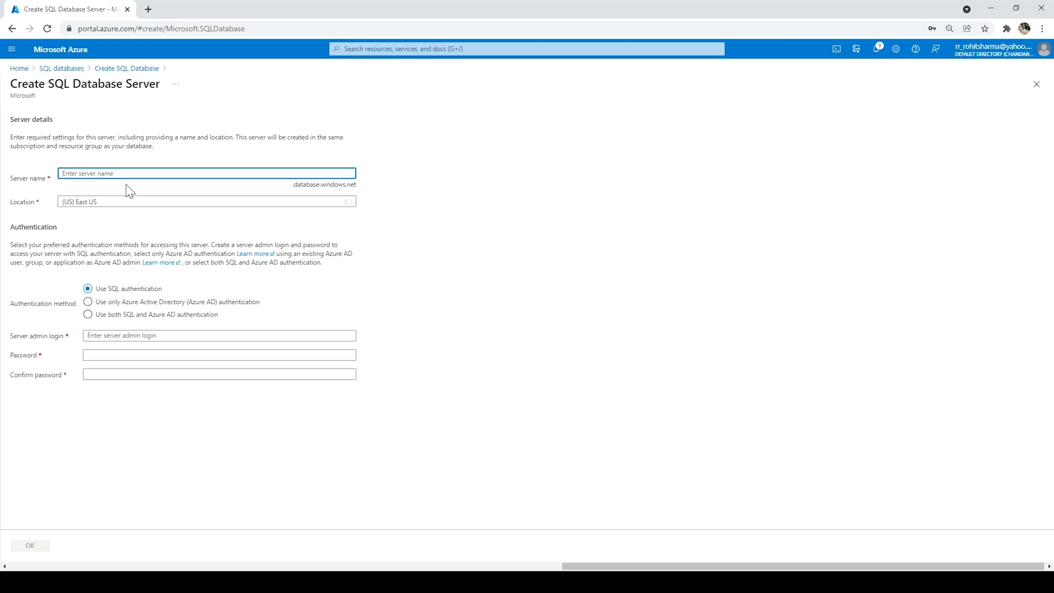
type("rohit-sql-server")
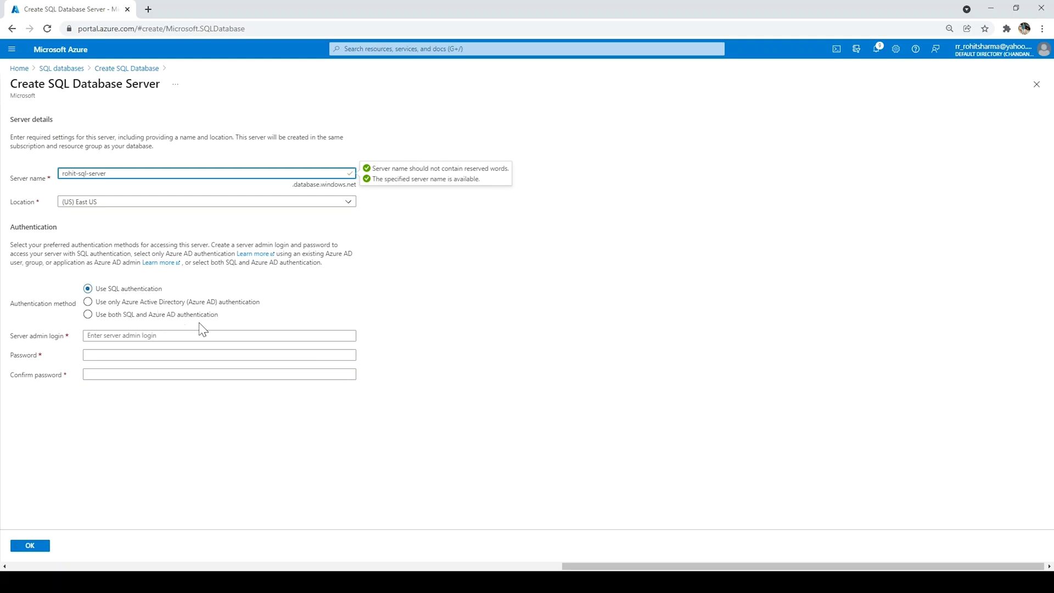
left_click(88, 303)
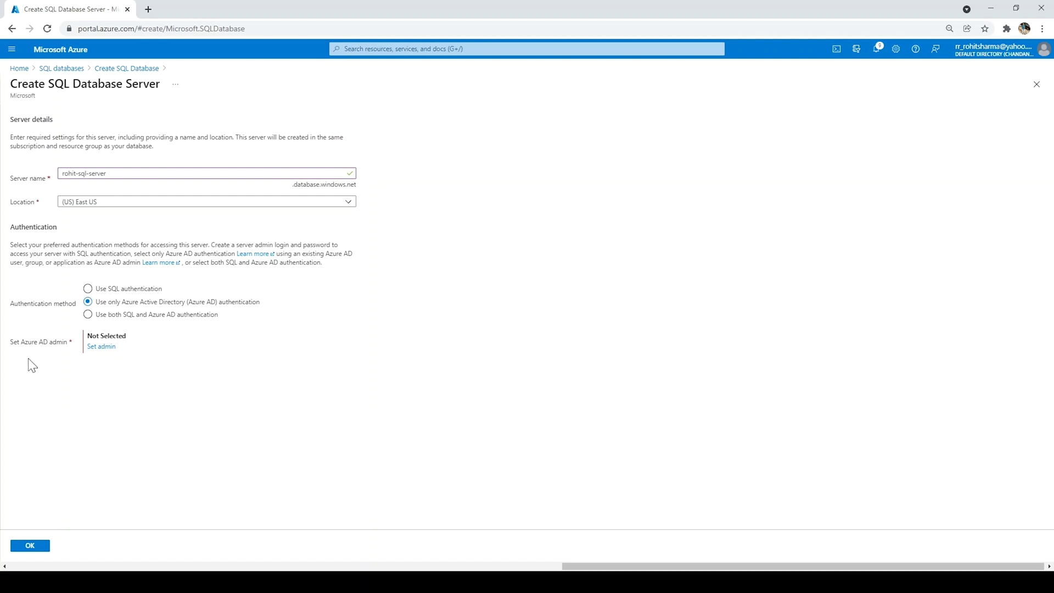
Search the directory for "sql", assign Sql User as the server's Azure AD admin, and confirm the new server
left_click(97, 351)
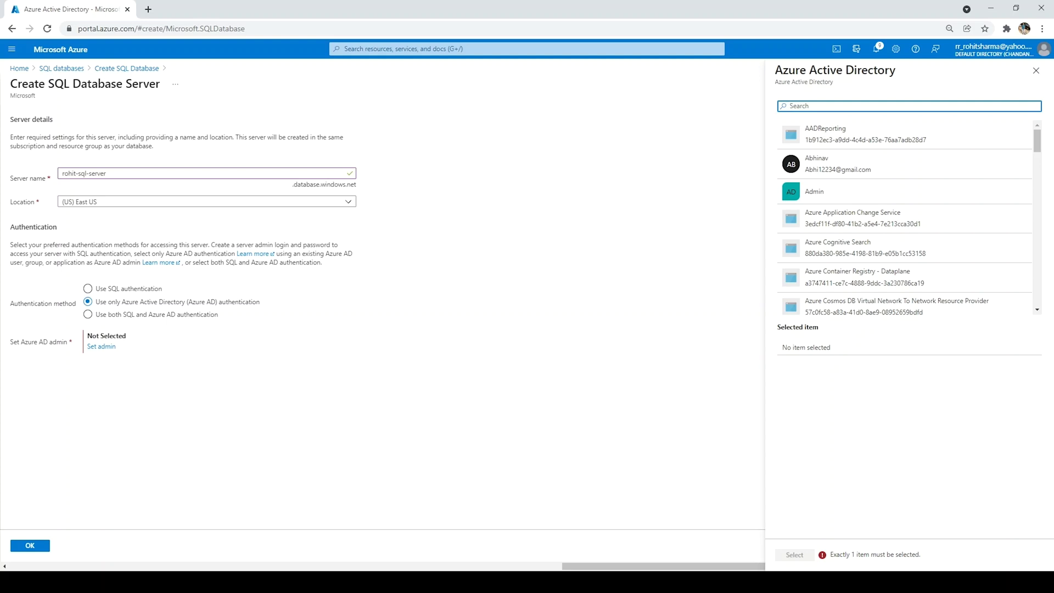
type("sql")
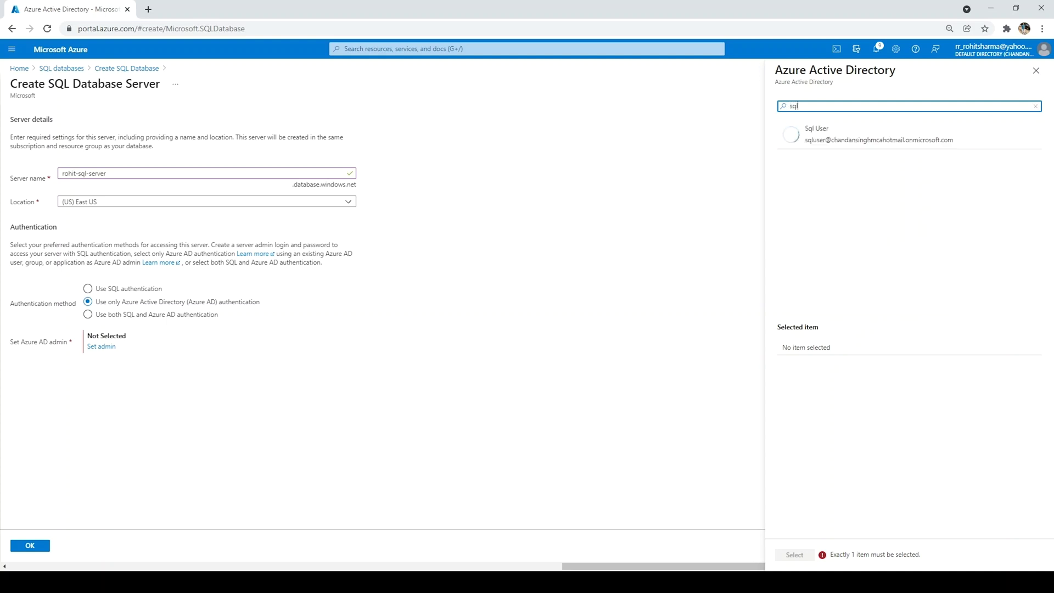
left_click(834, 140)
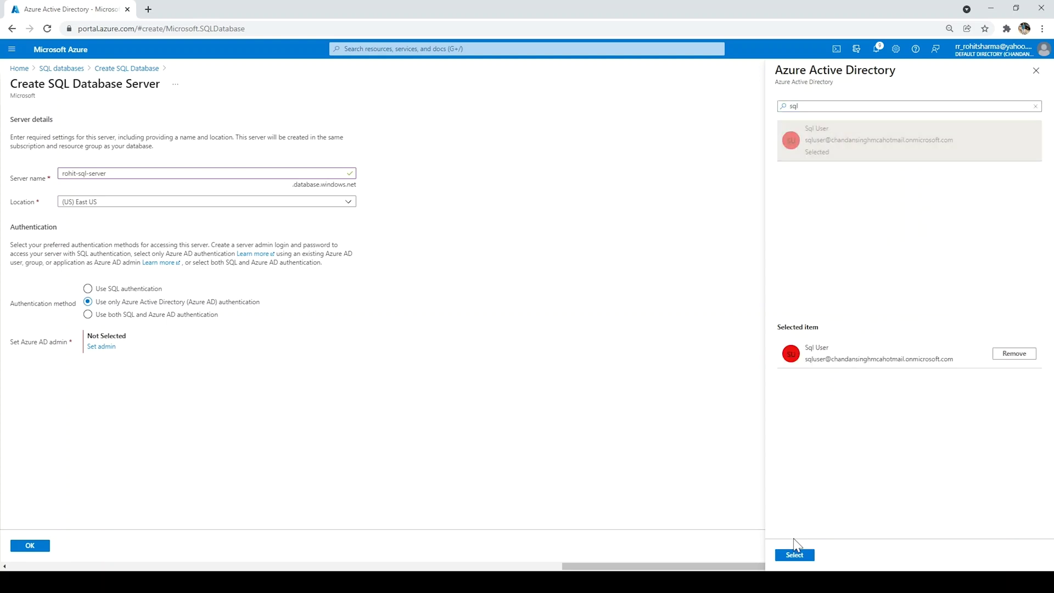
left_click(793, 554)
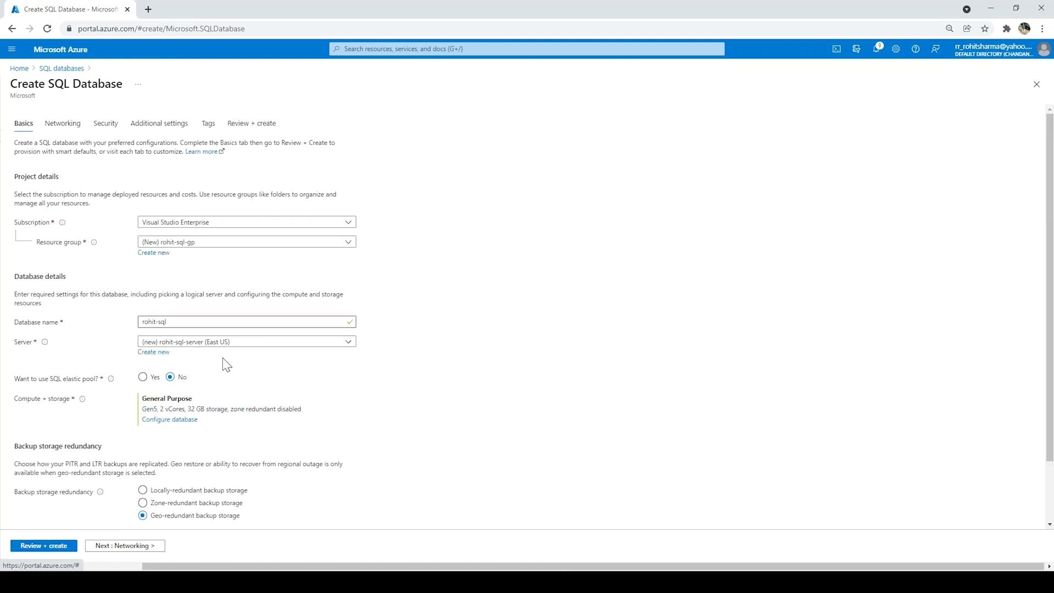
Set the backup storage redundancy to locally-redundant backup storage, and review and create the rohit-sql database
scroll(231, 280, "down", 2)
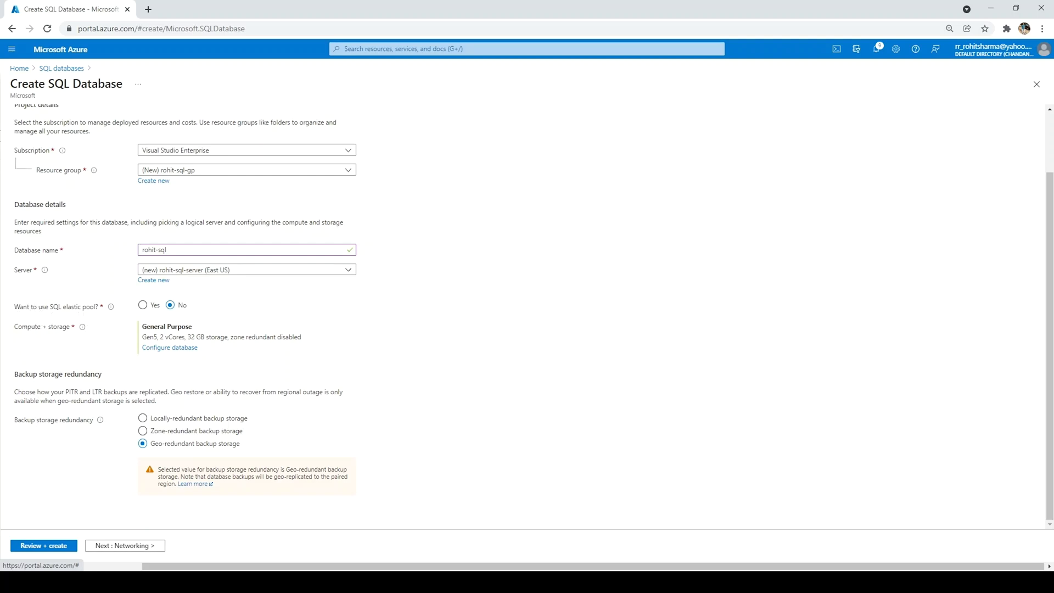
left_click(142, 418)
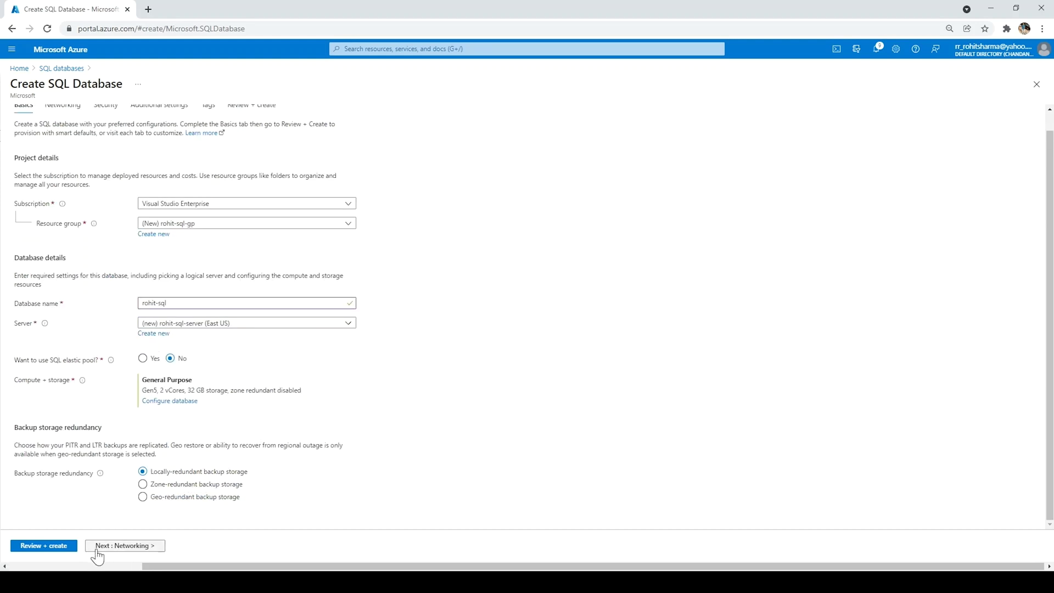
scroll(167, 263, "up", 1)
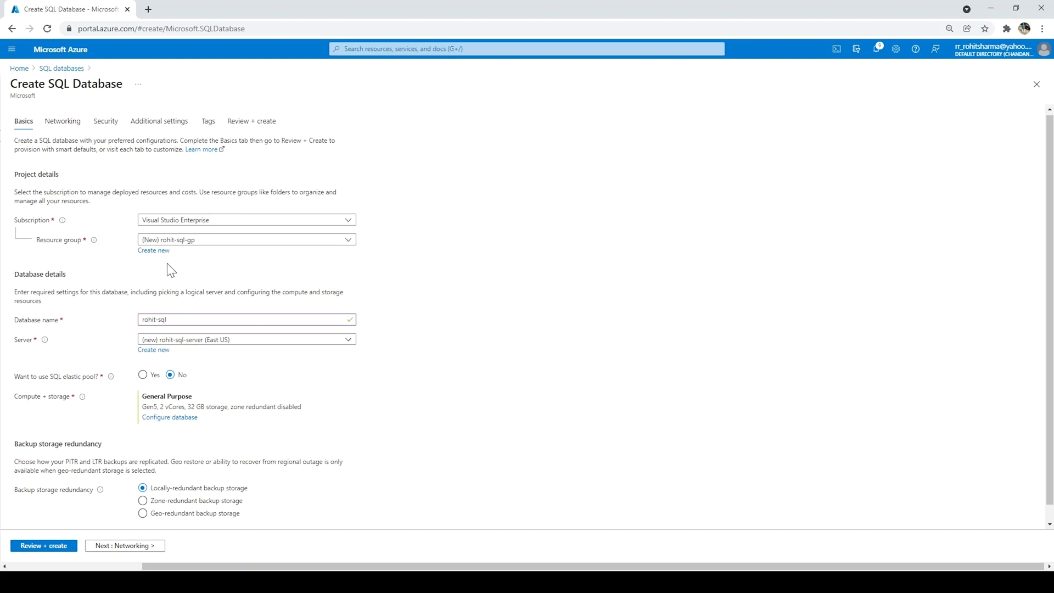
left_click(47, 545)
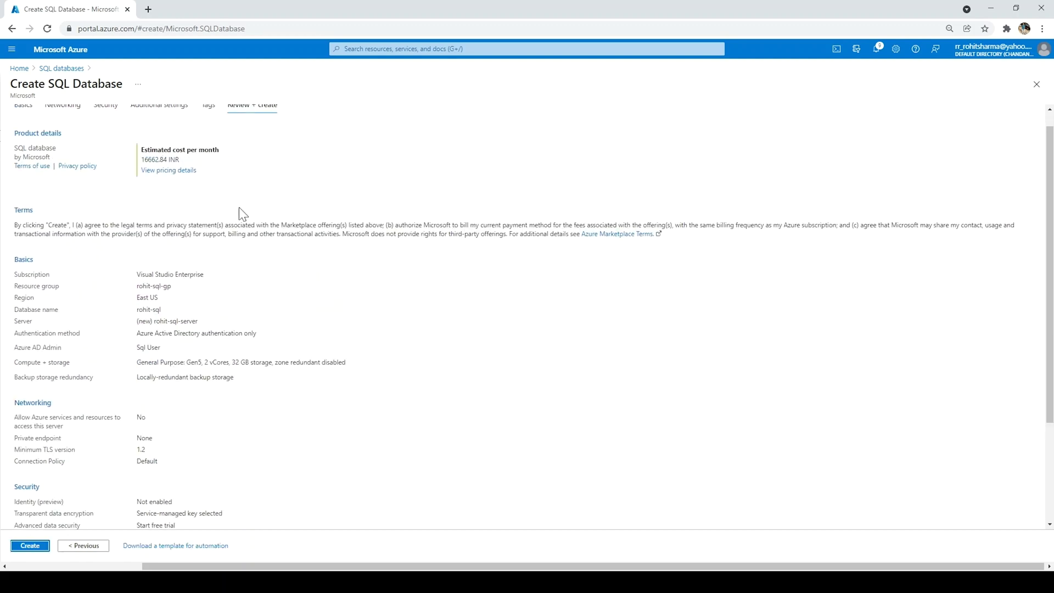
left_click(37, 546)
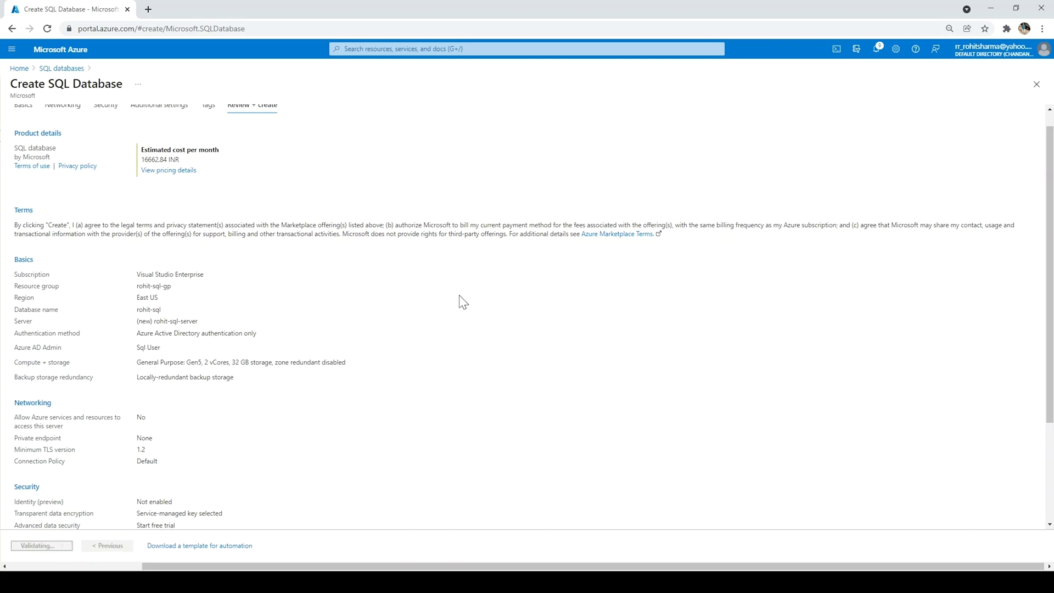
scroll(462, 301, "up", 1)
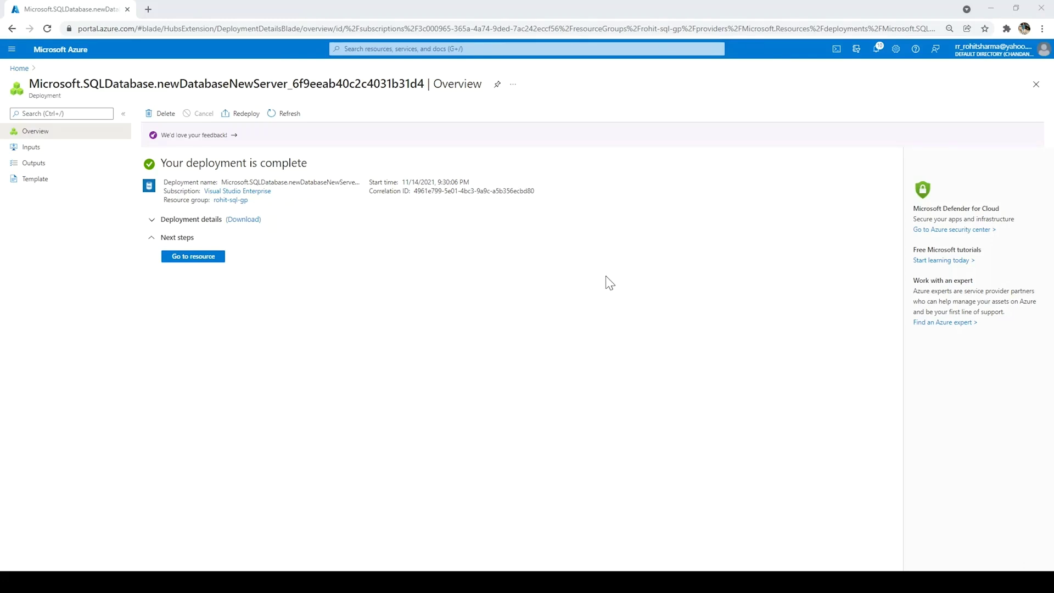
Visit the deployed database resource, and open the rohit-sql-server SQL server from the list of all resources
left_click(206, 259)
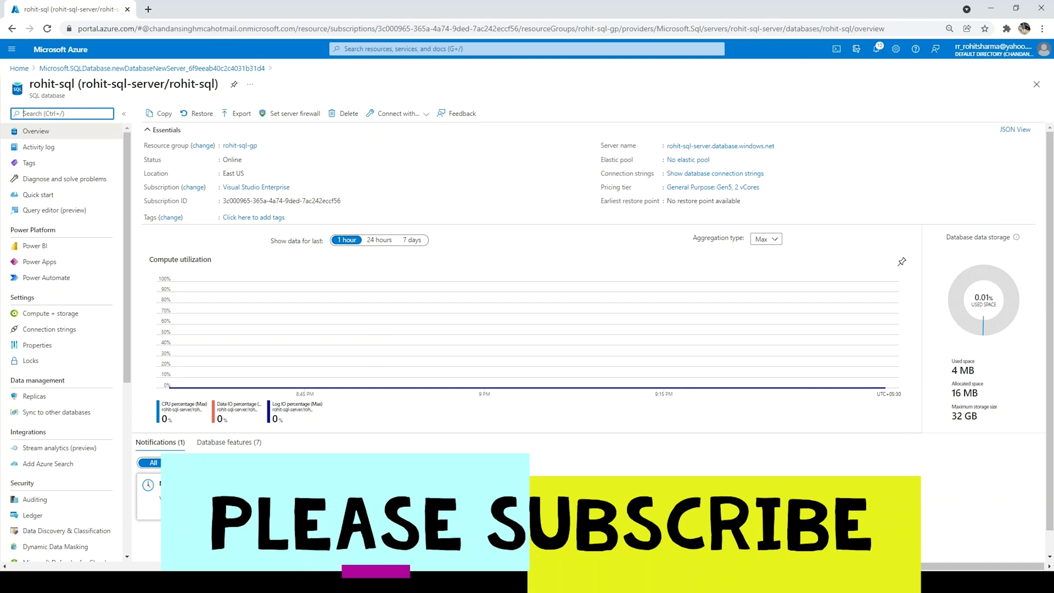
left_click(19, 68)
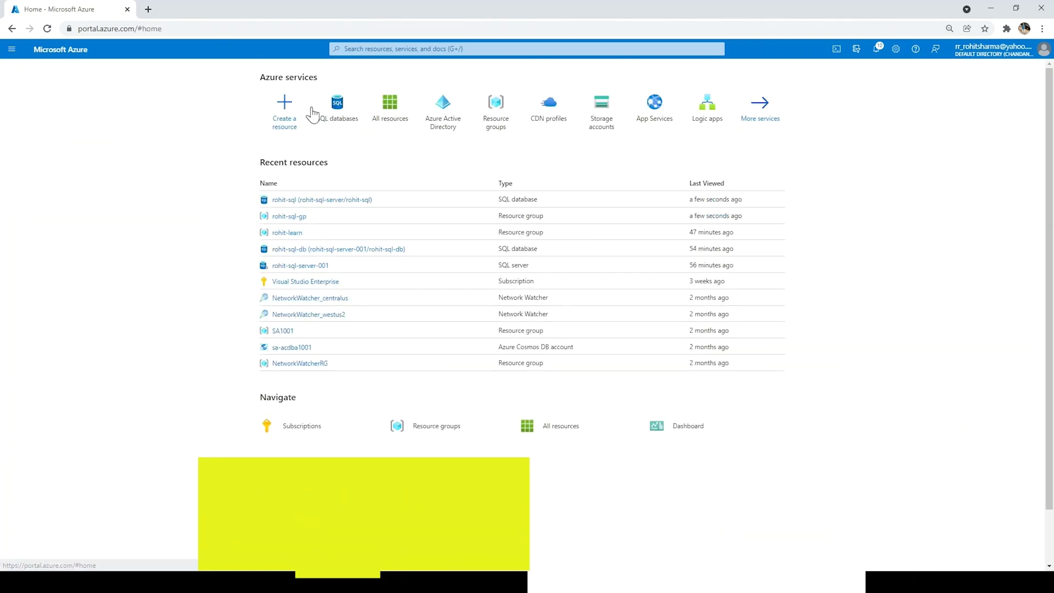
left_click(384, 115)
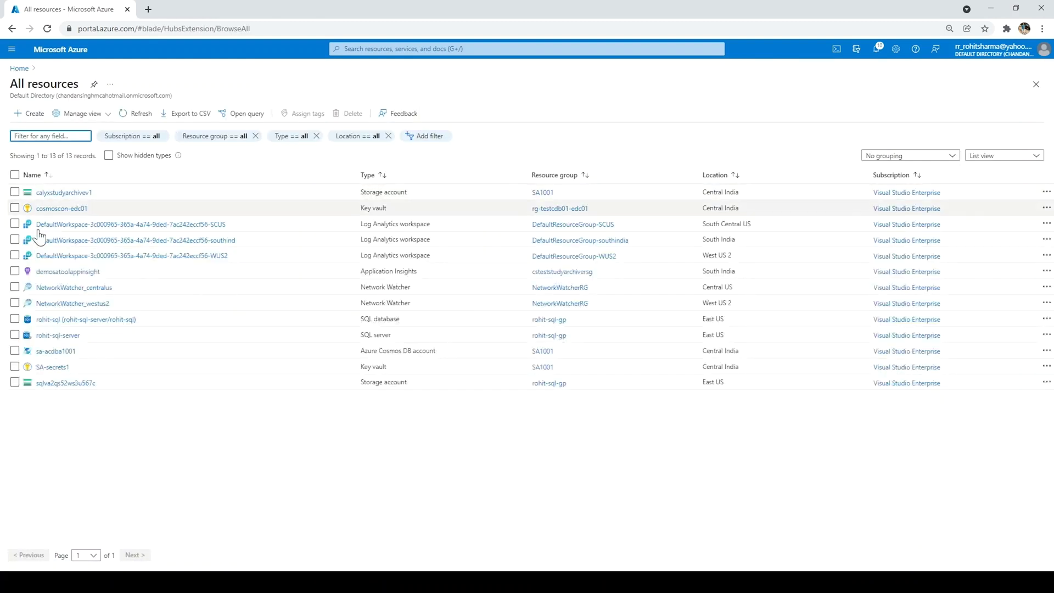
left_click(57, 336)
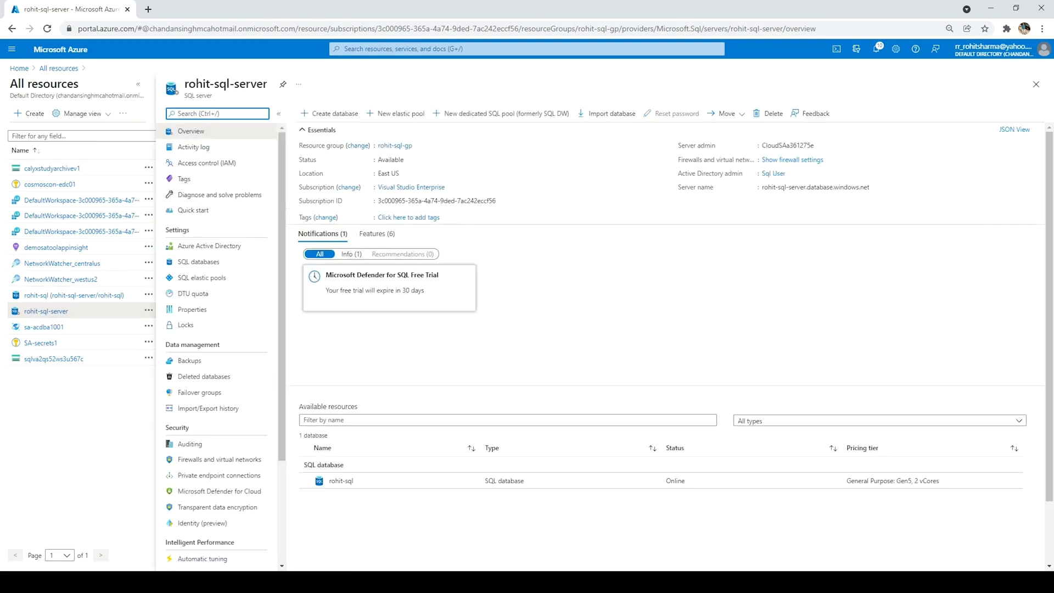
Allow Azure services and resources to access rohit-sql-server in its firewall settings, and save the change
type("fire")
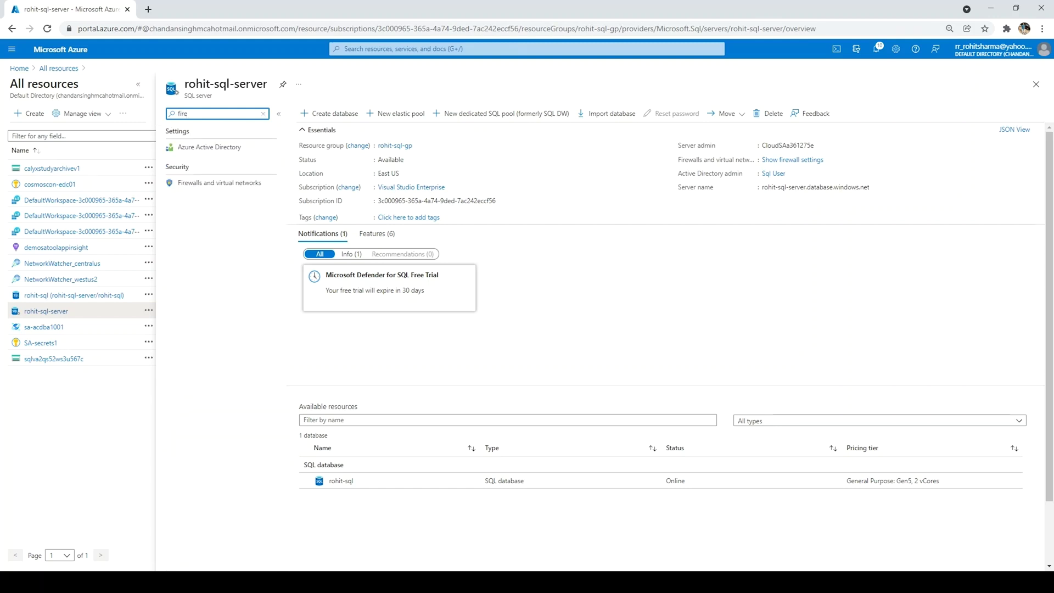
left_click(206, 183)
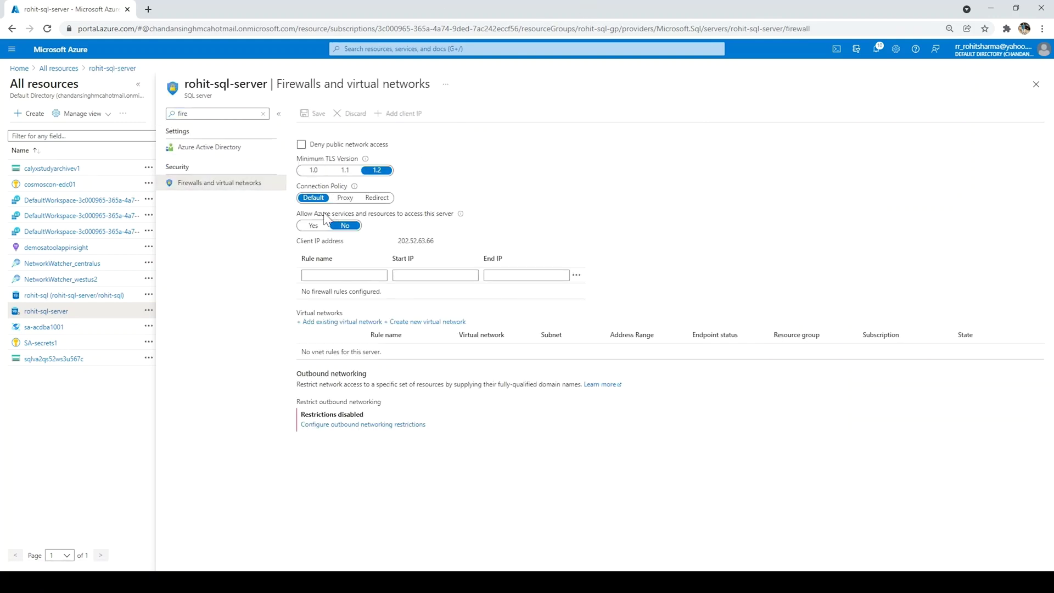
left_click(312, 225)
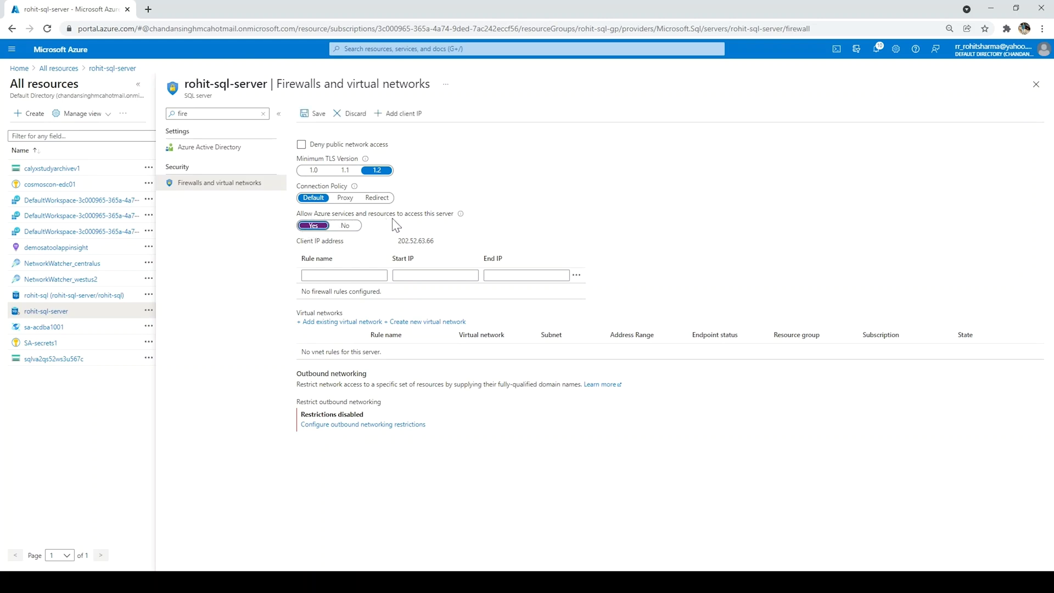
left_click(315, 115)
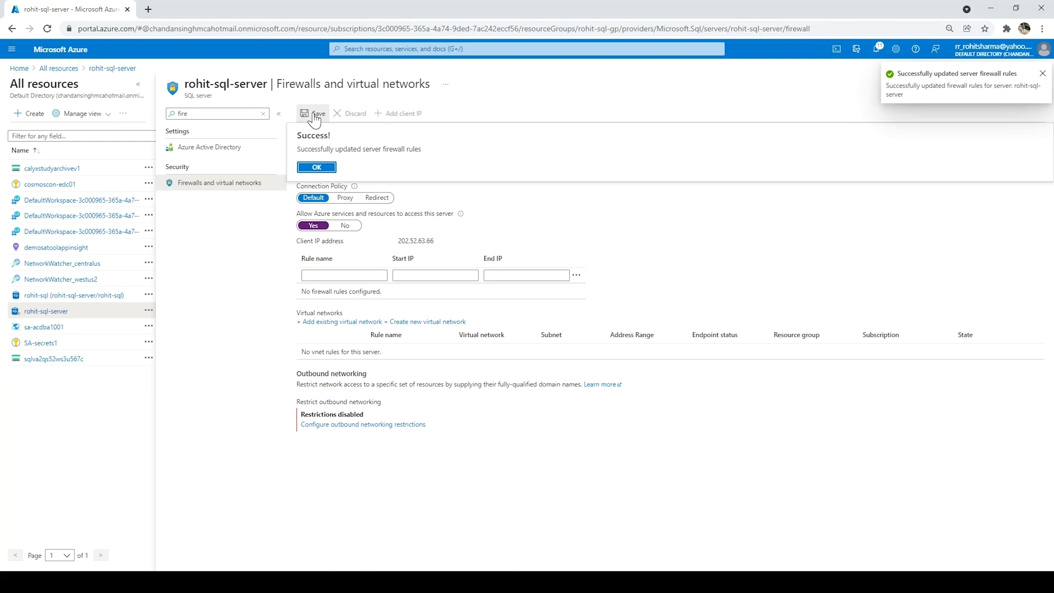
left_click(322, 171)
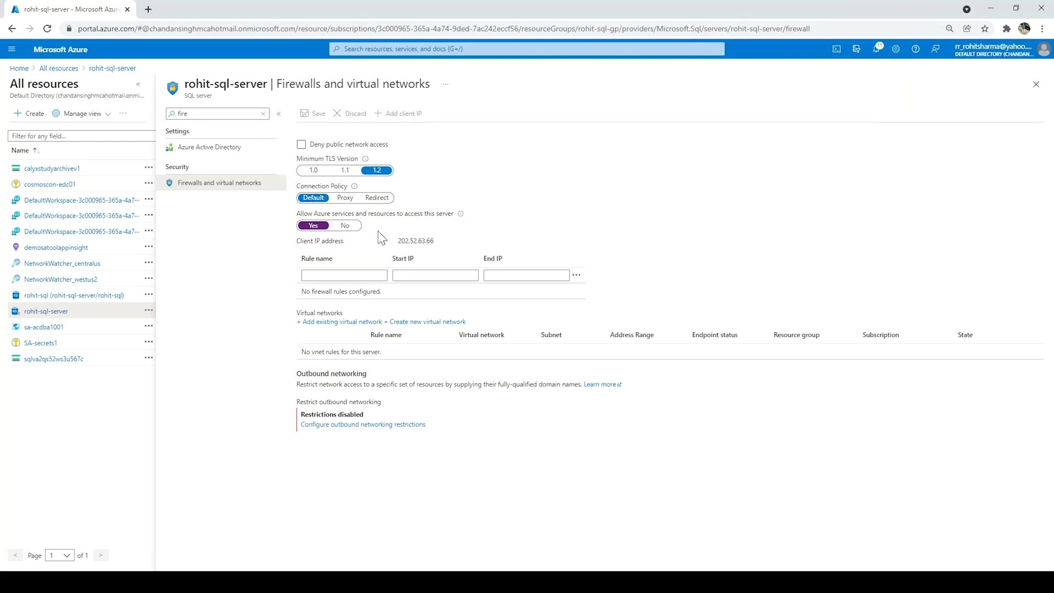
Check the server's Azure Active Directory settings, and copy the server name from the rohit-sql database's properties
left_click(183, 150)
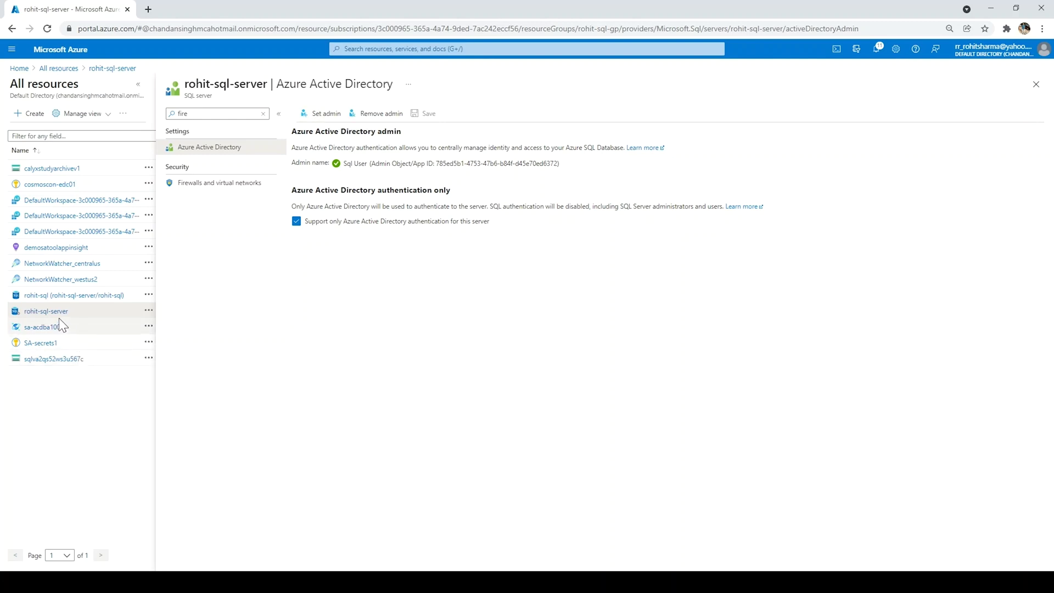
left_click(52, 296)
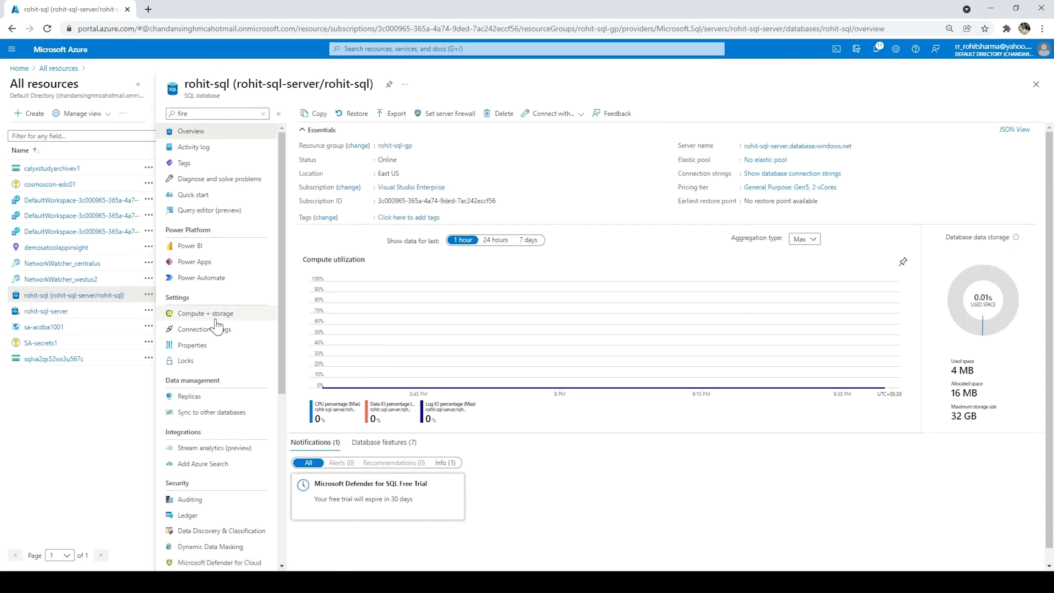
left_click(203, 346)
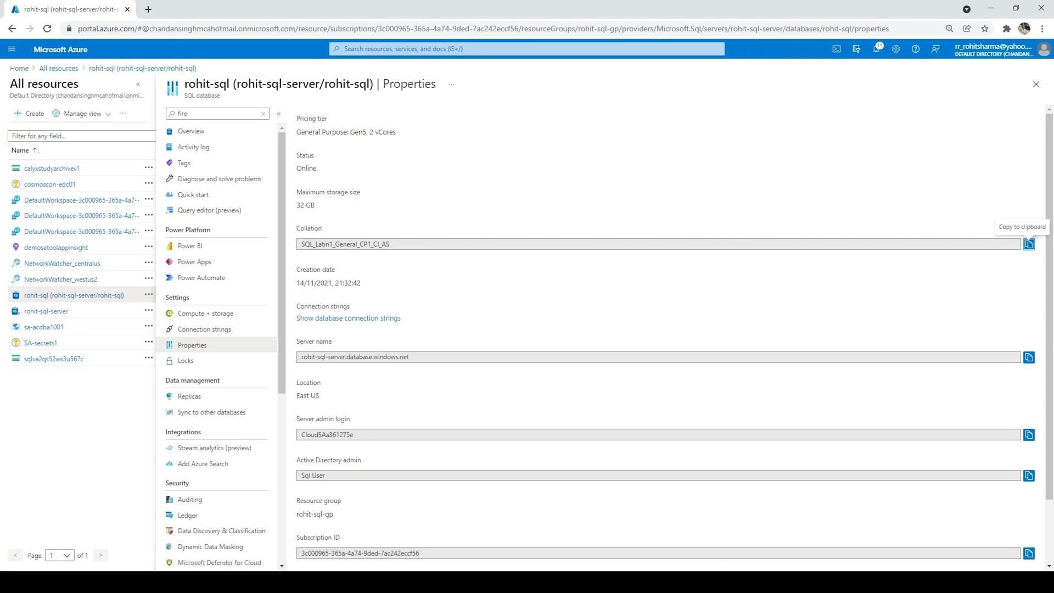
left_click_drag(417, 357, 287, 355)
key("ctrl+c")
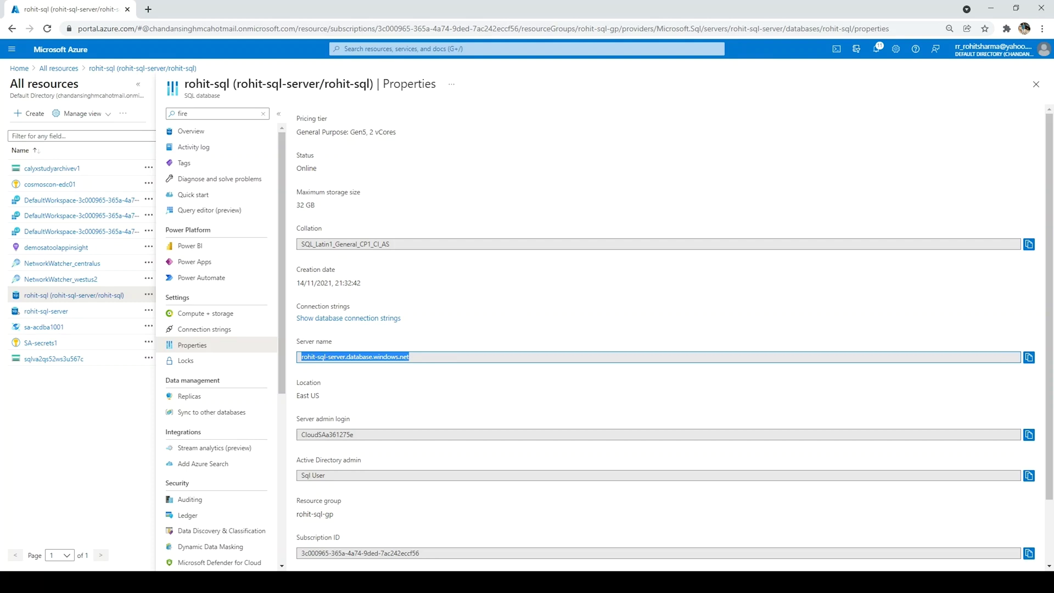
Switch to SQL Server Management Studio and start a Database Engine connection with the server name rohit-sql-server.database.windows.net
key("alt+Tab")
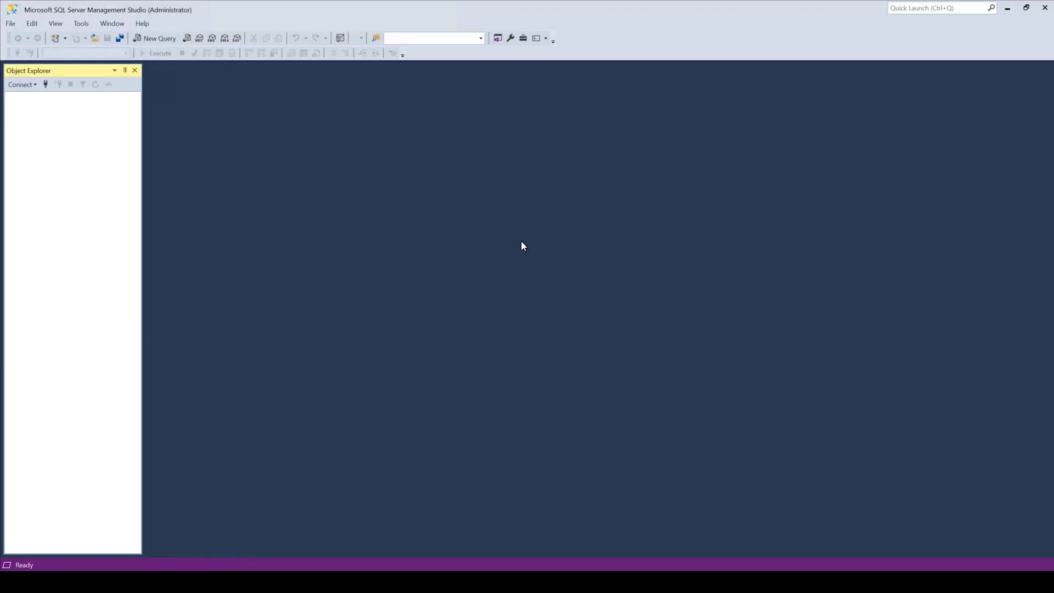
left_click(21, 84)
left_click(49, 96)
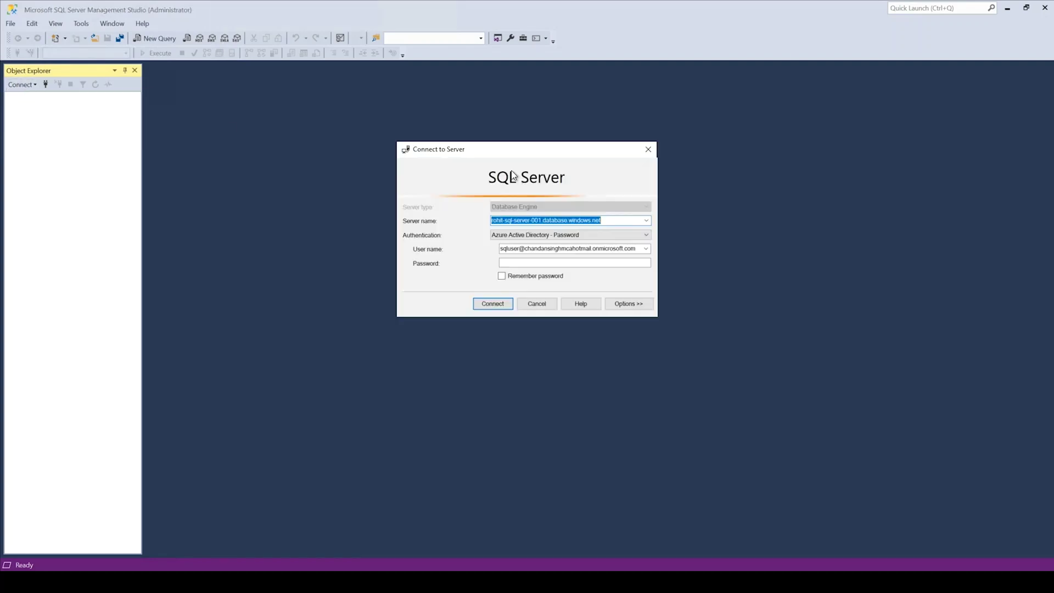
key("BackSpace")
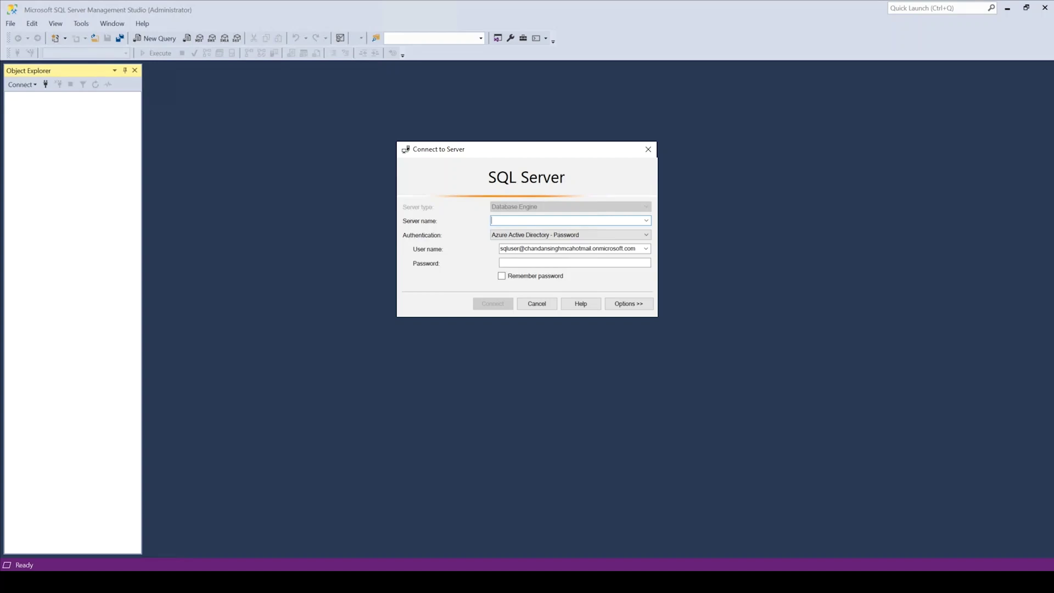
key("ctrl+v")
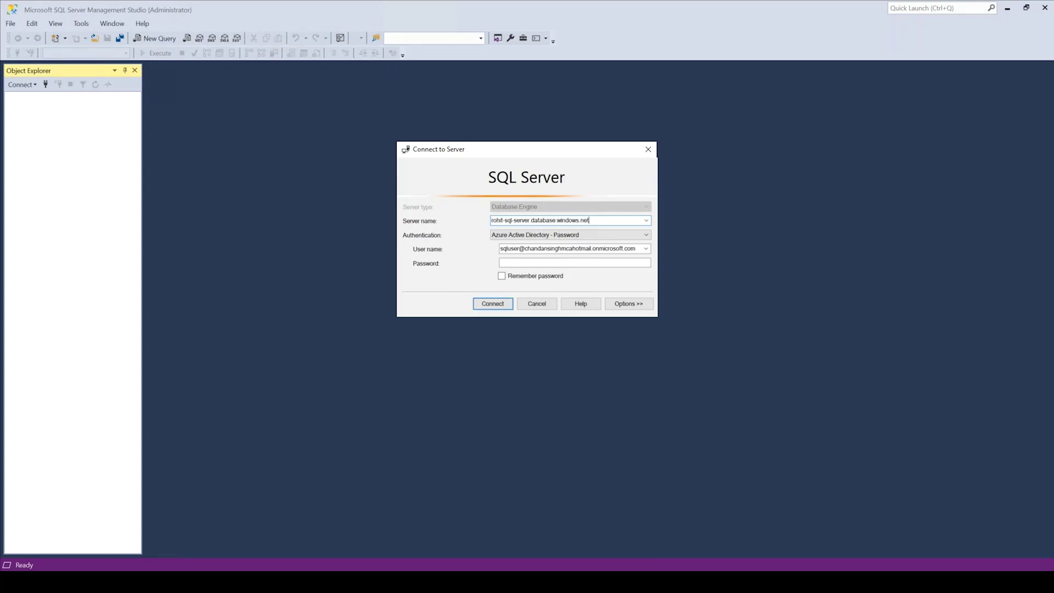
Choose Azure Active Directory - Password authentication and enter the Azure AD admin's user name
left_click(500, 237)
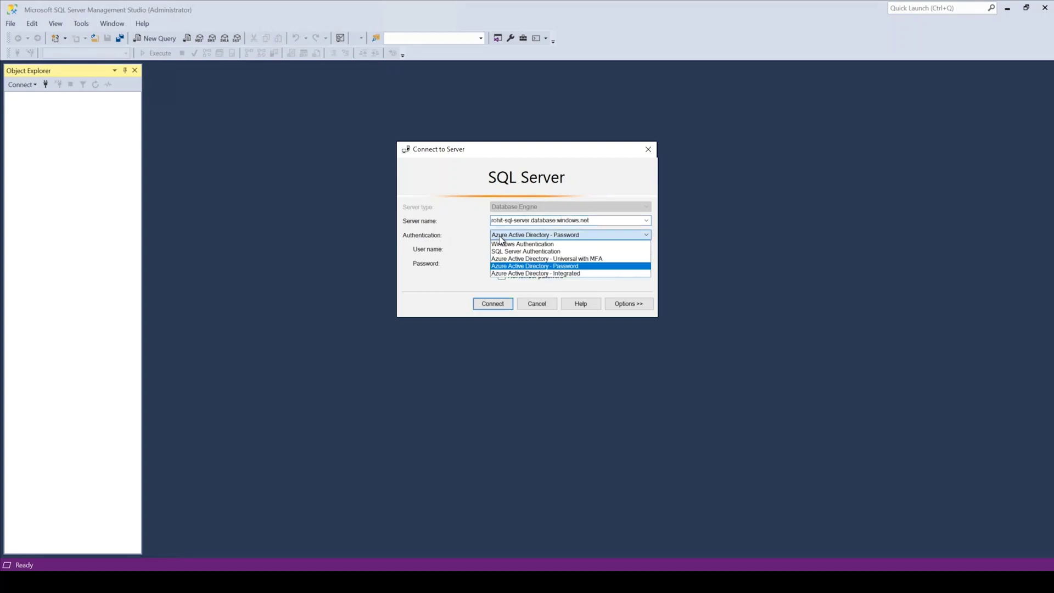
left_click(498, 269)
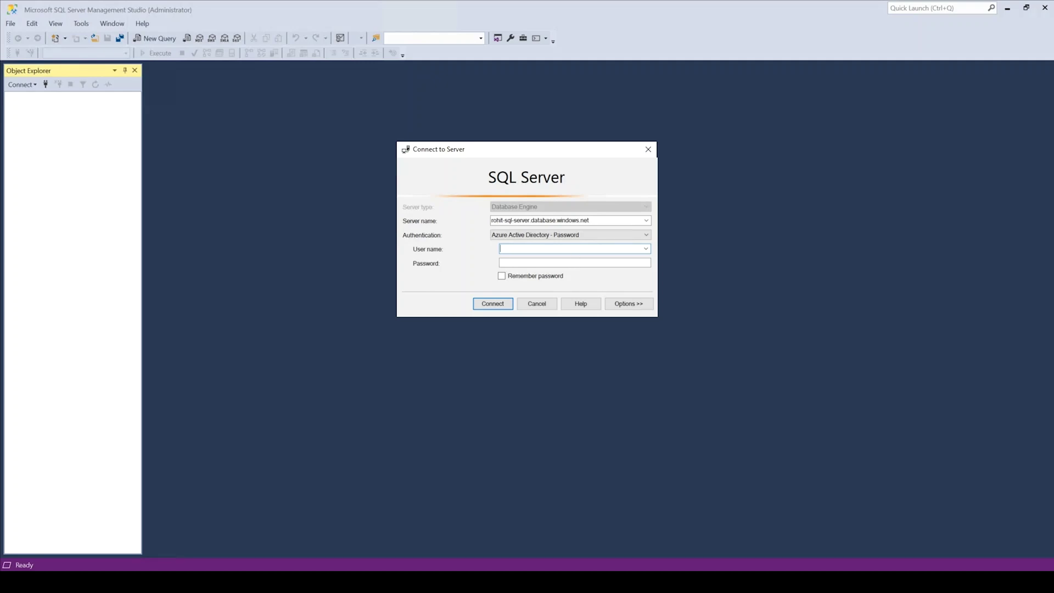
key("ctrl+v")
Enter the account password and try to connect to the server
left_click(620, 262)
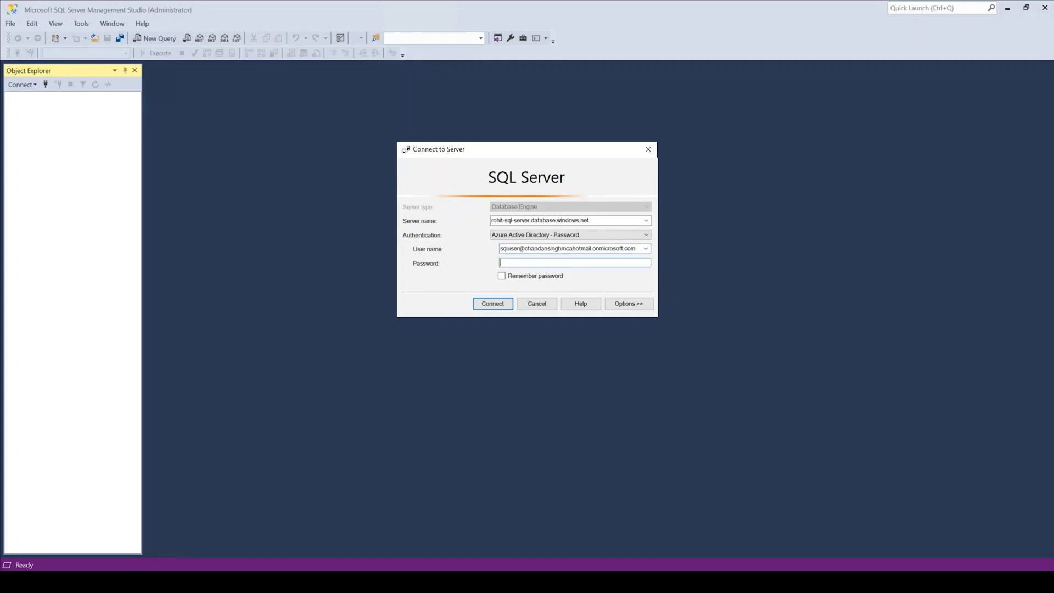
type("***********")
key("Return")
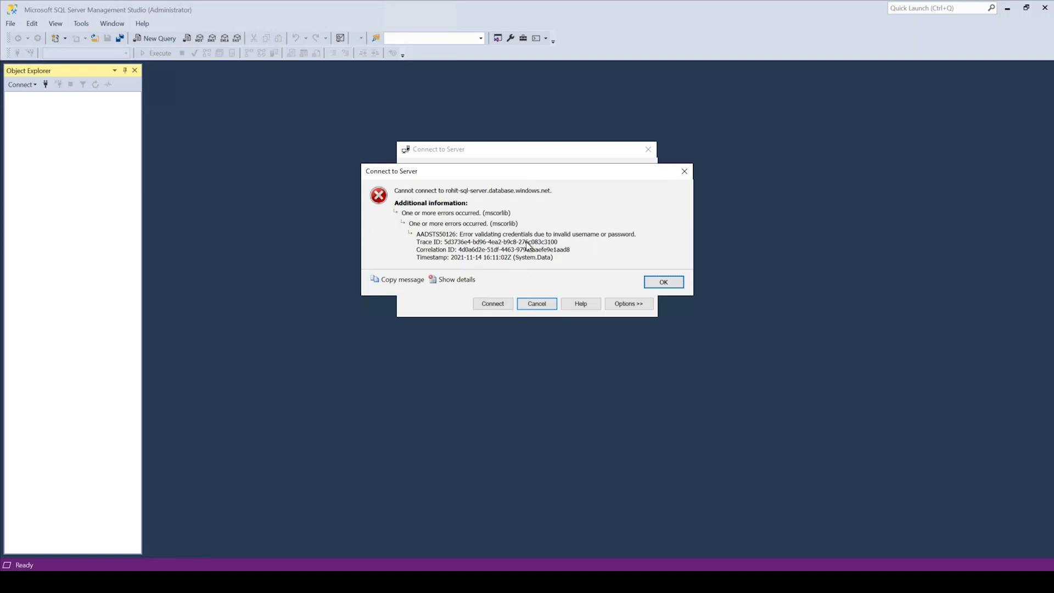
left_click(658, 283)
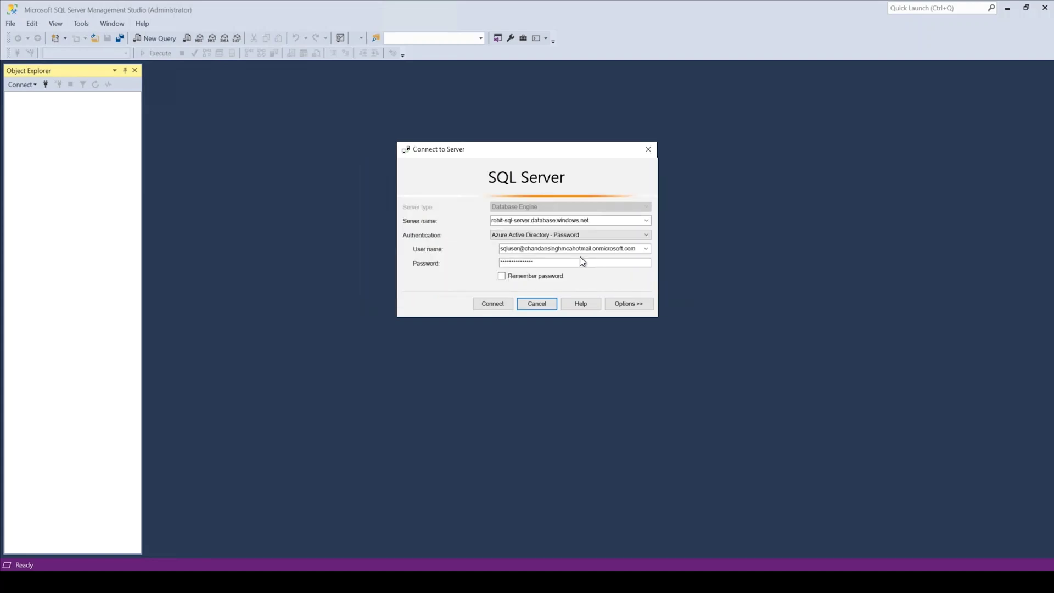
Re-enter the account password for the Azure AD user and connect to the server
double_click(560, 249)
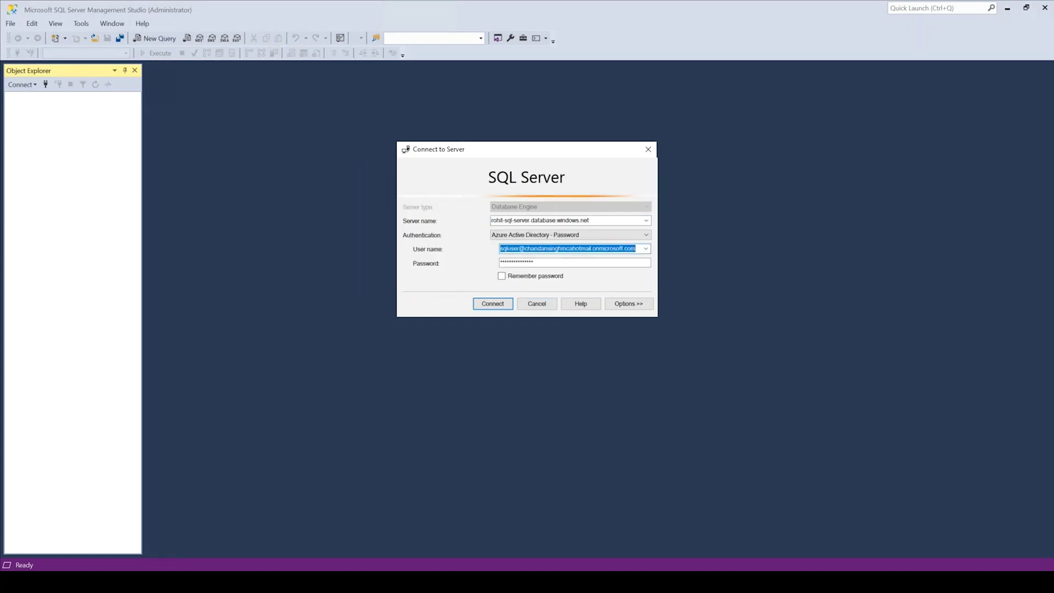
left_click(533, 263)
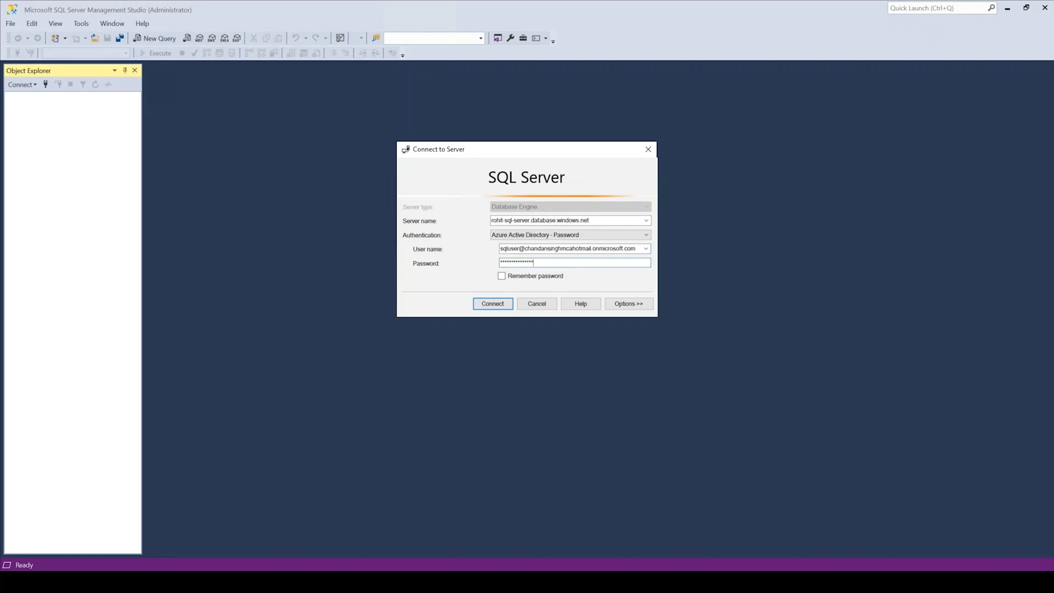
left_click_drag(532, 263, 499, 262)
key("BackSpace")
type("********")
key("Return")
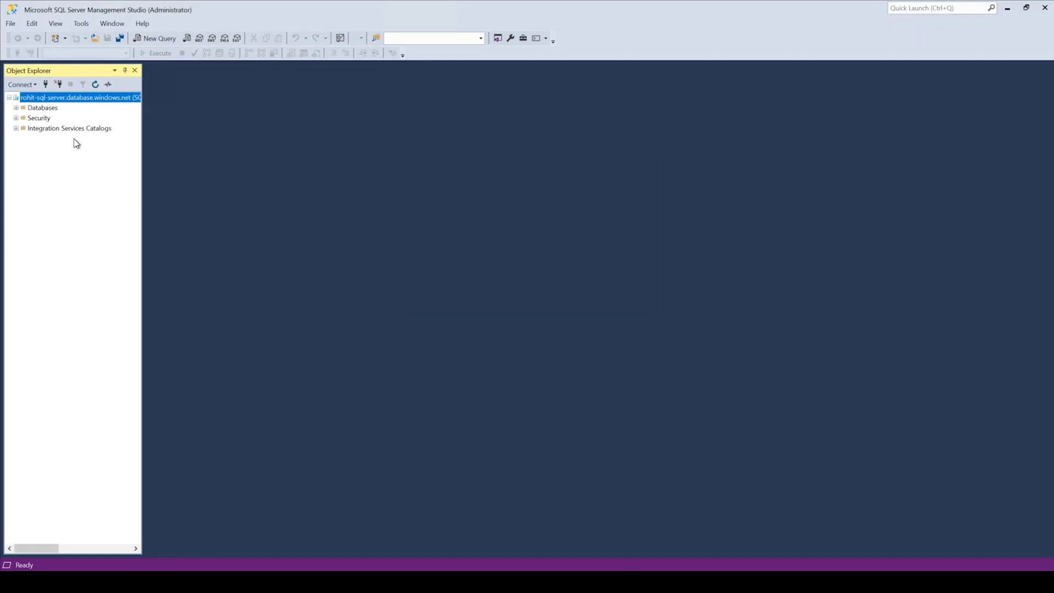
Expand the server's databases down to the contents of rohit-sql and open a new query against that database
left_click(16, 108)
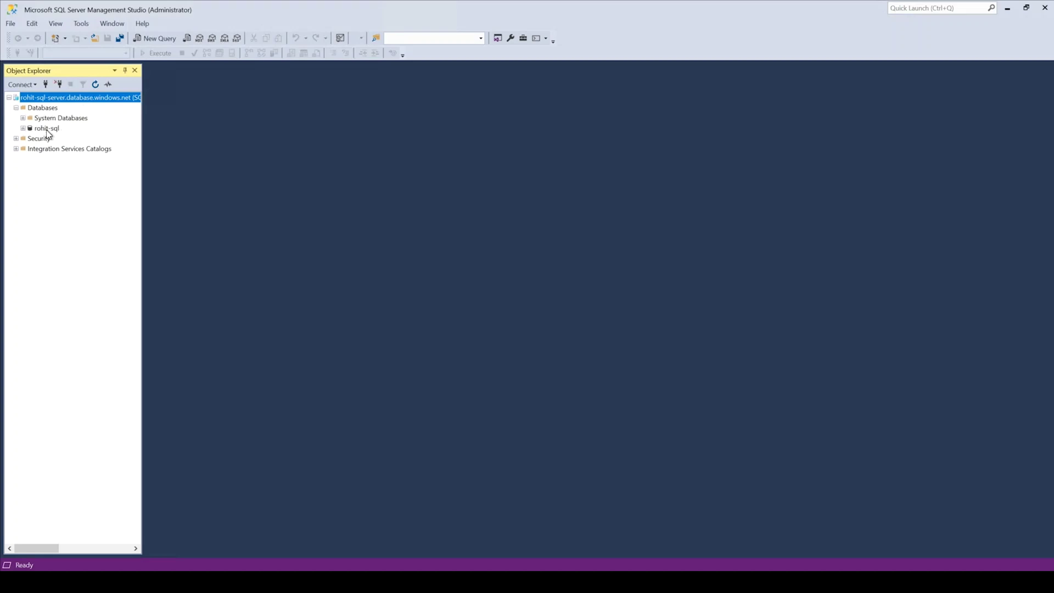
left_click(48, 129)
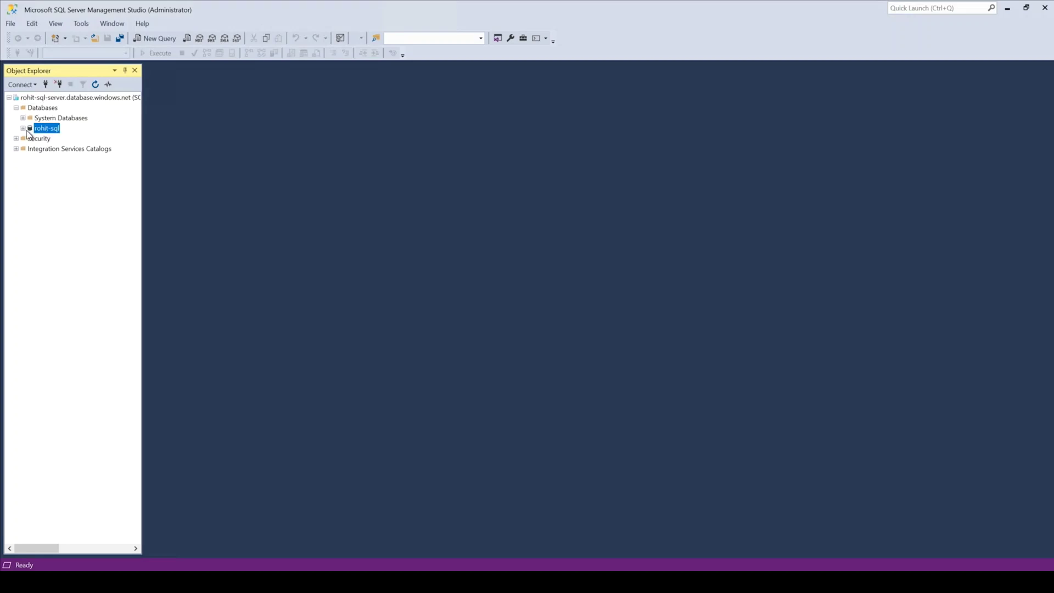
left_click(23, 129)
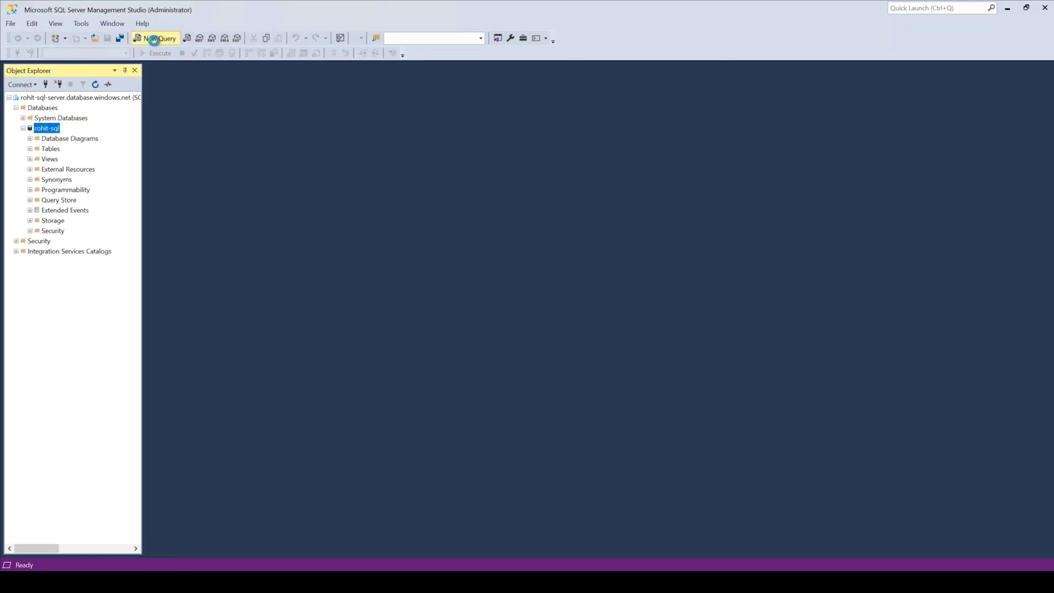
left_click(153, 40)
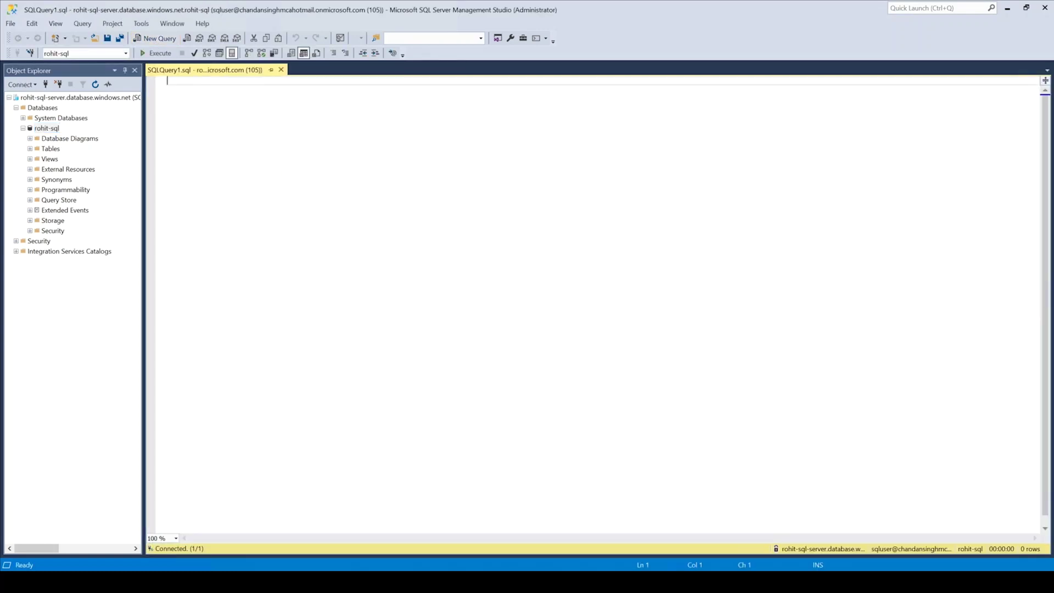
Write and execute a Create Table statement for dbo.Rohit with a single column, Id int
type("Create")
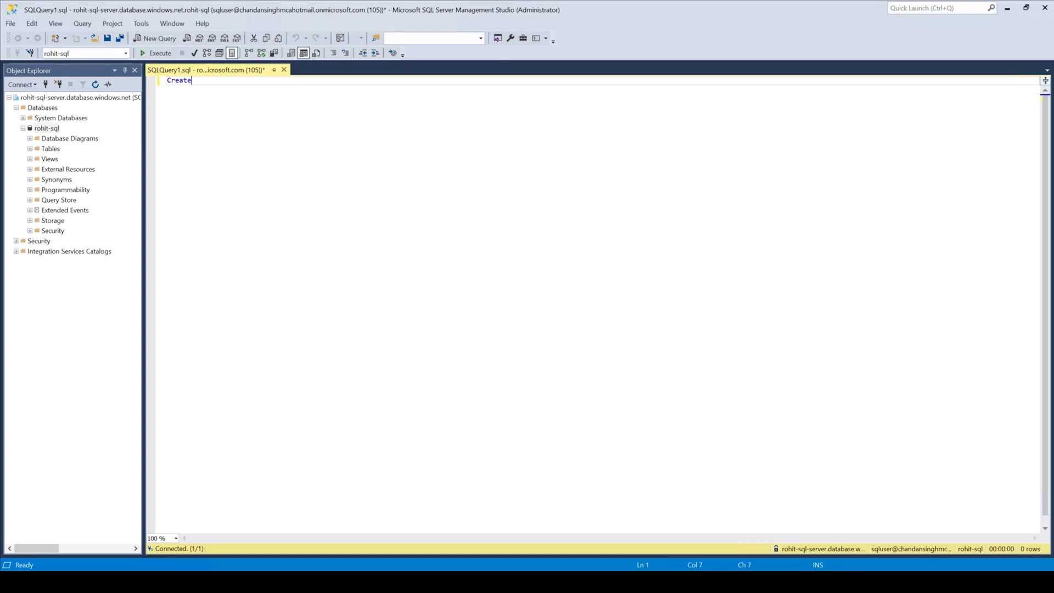
type(" Table dbo.Rohit")
key("Return")
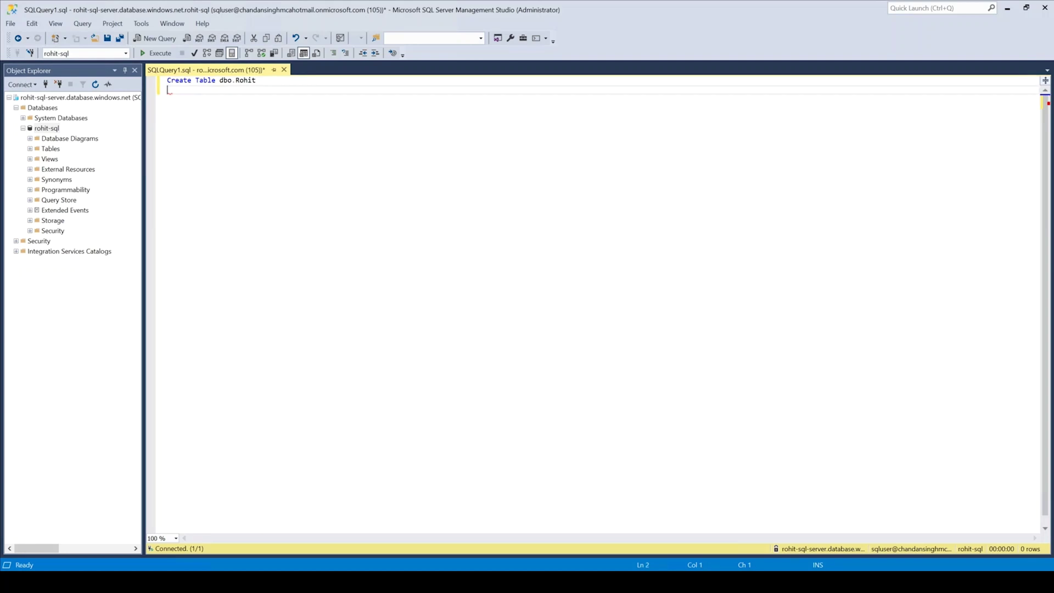
type("(")
key("Return")
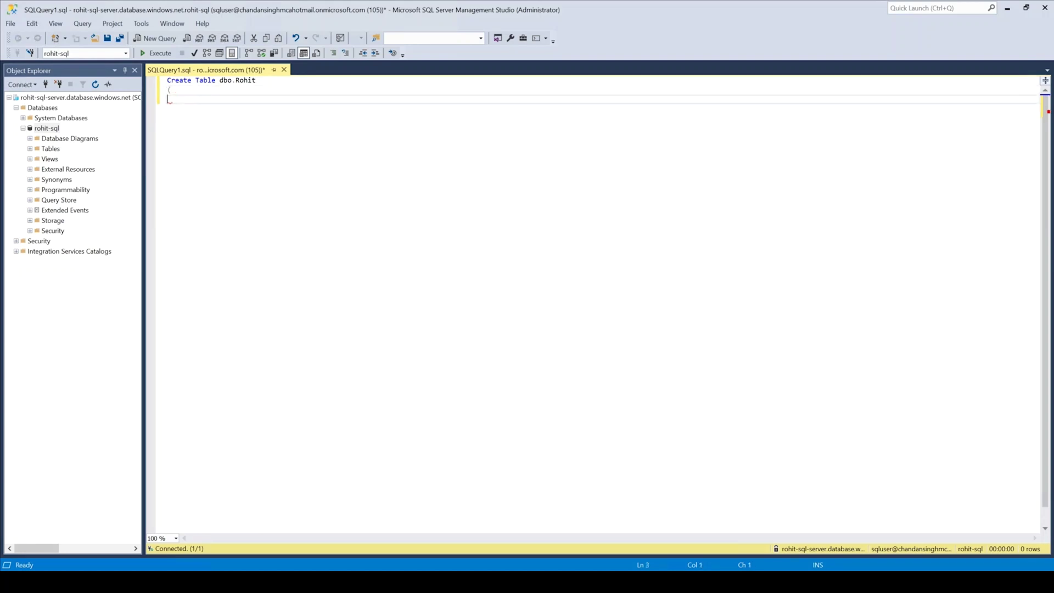
type("Id int")
key("Return")
key("Return")
type(")")
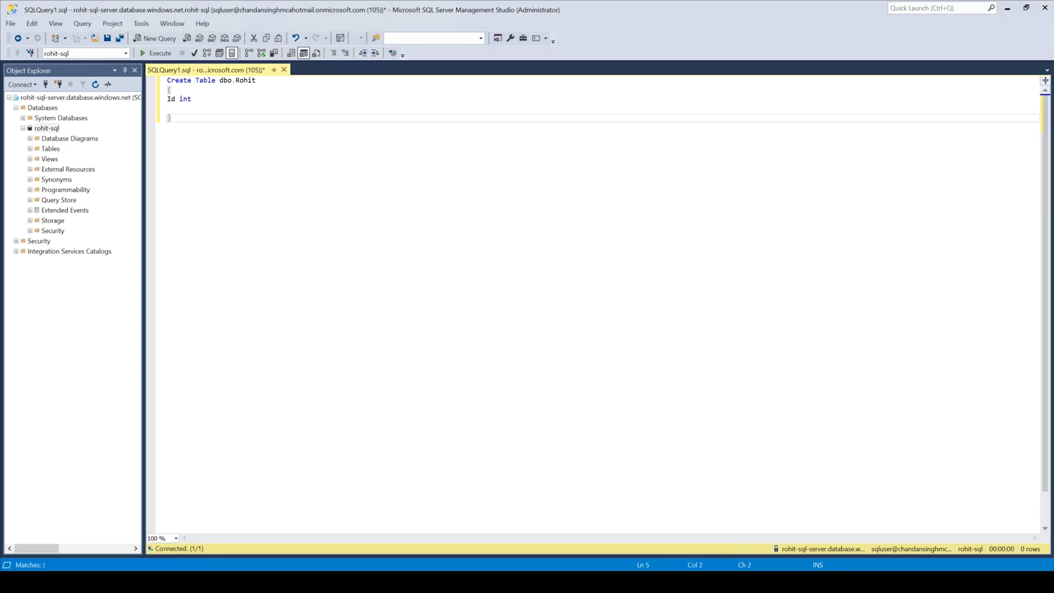
key("F5")
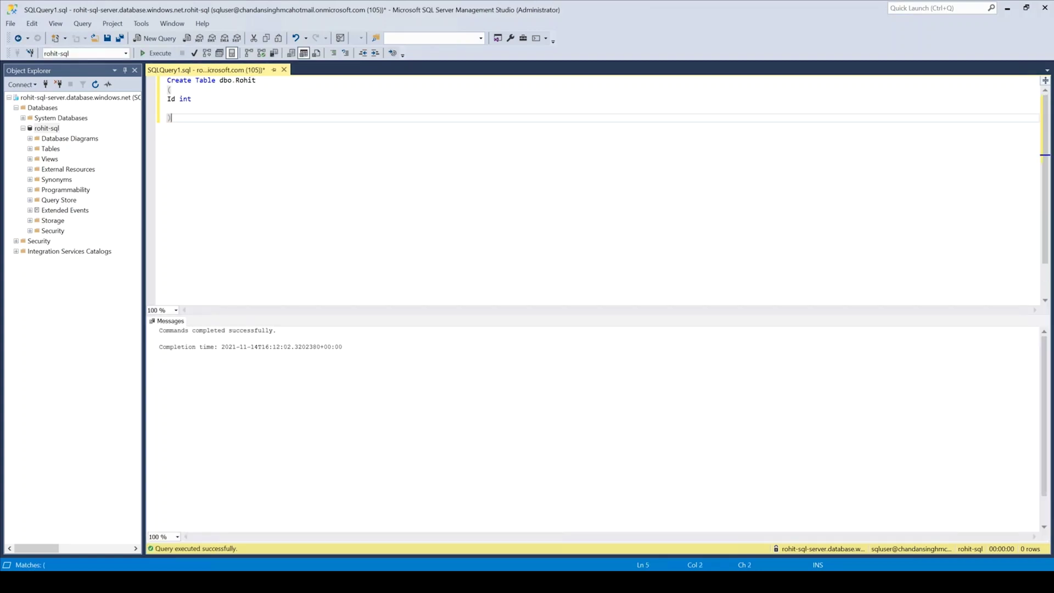